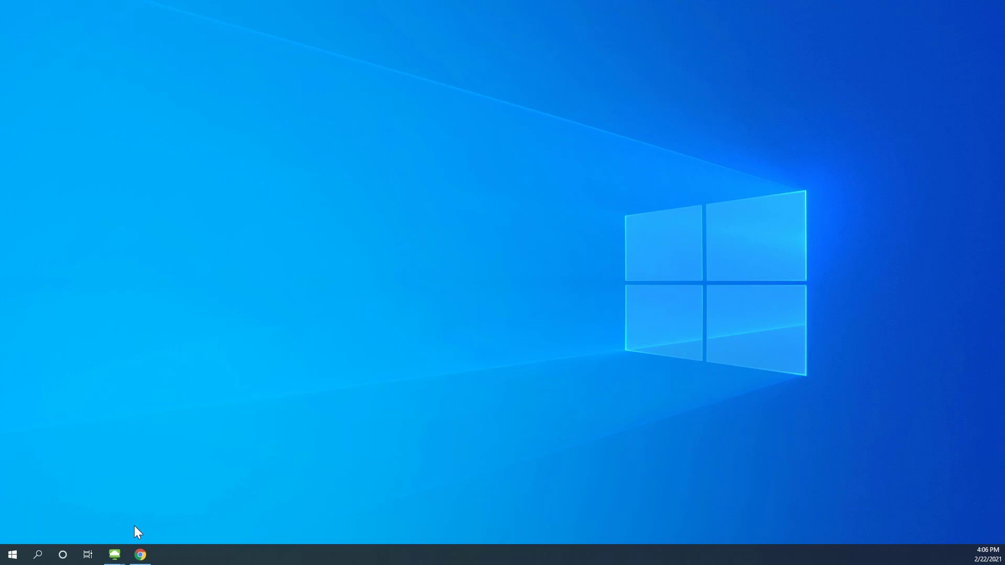
# - Switch to the remote desktop running VDI ToolKit, maximize it and open the Message rules among the Session State Rules
pyautogui.moveTo(114, 554)
pyautogui.click(96, 523)
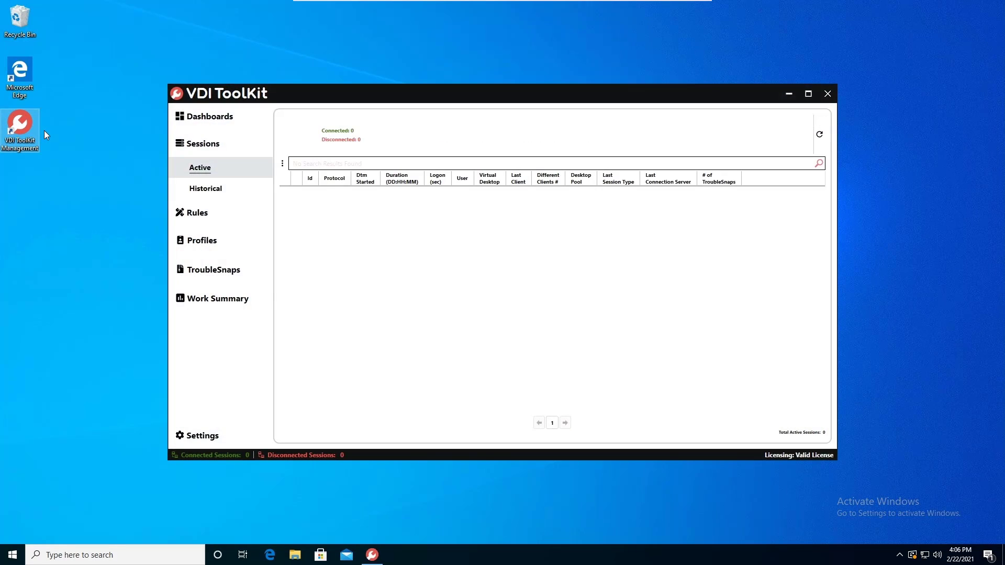
pyautogui.click(809, 93)
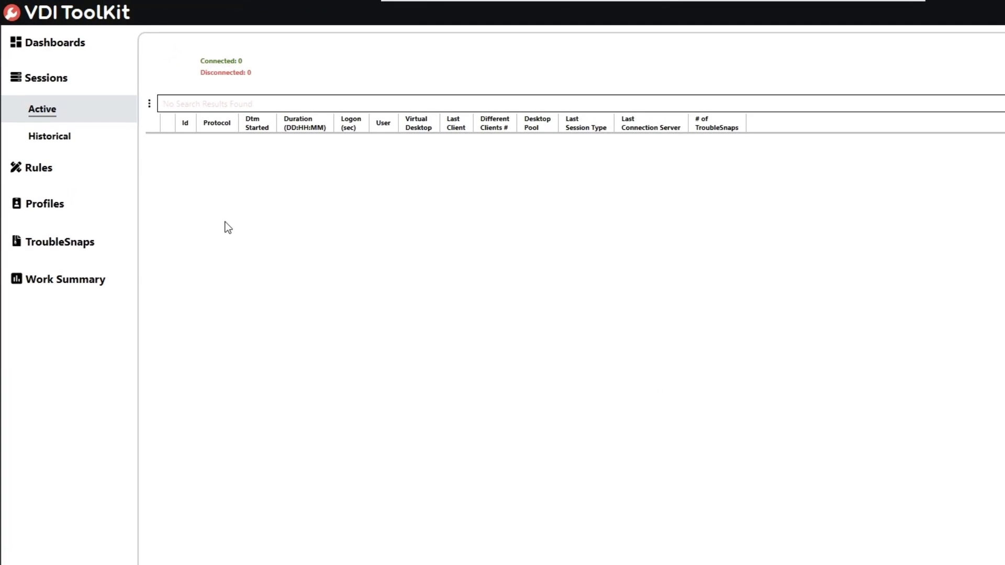
pyautogui.click(67, 166)
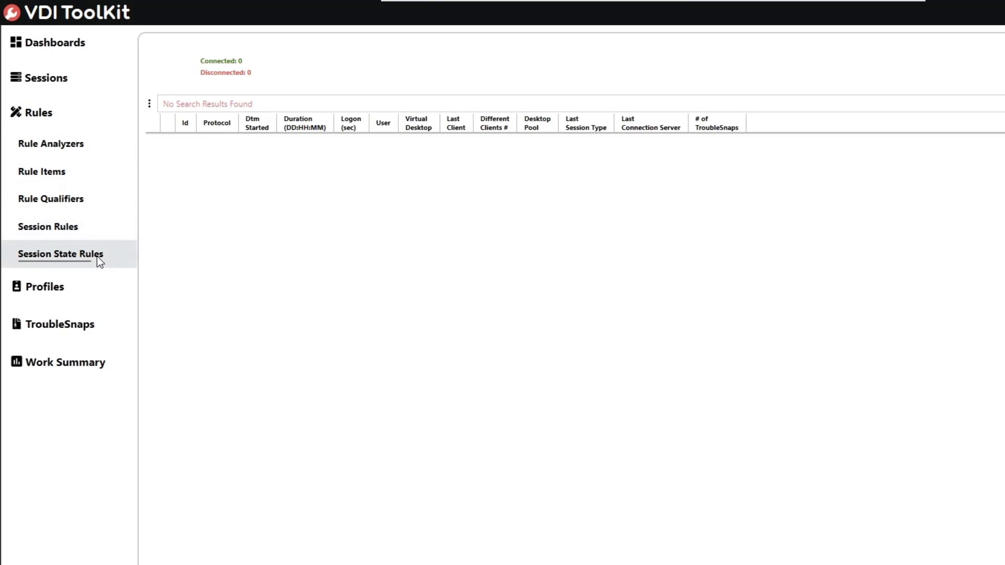
pyautogui.click(97, 258)
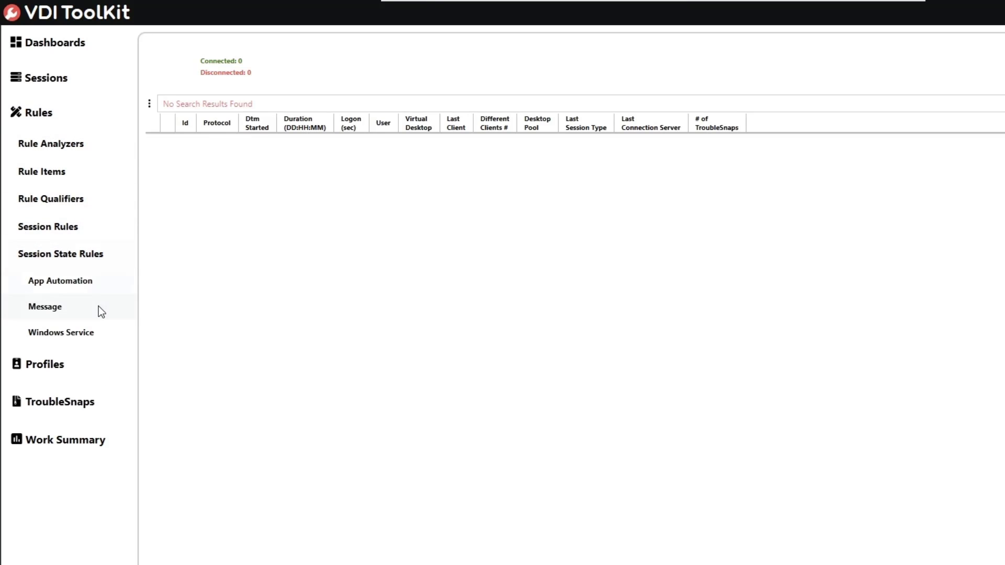
pyautogui.click(98, 306)
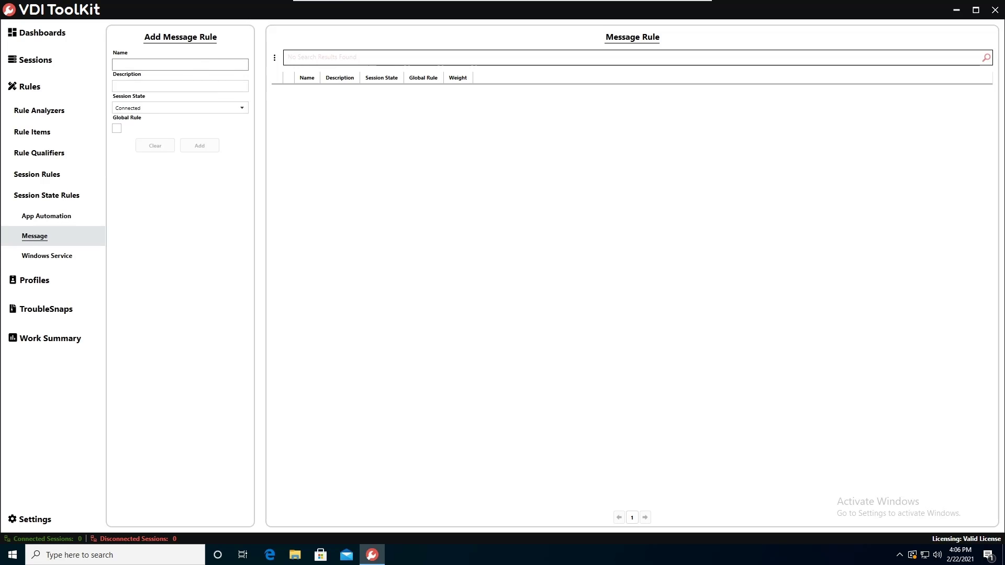
# - Add a global message rule named "Downtime Message", with the description "Downtime Message" and the session state Connected
pyautogui.click(180, 65)
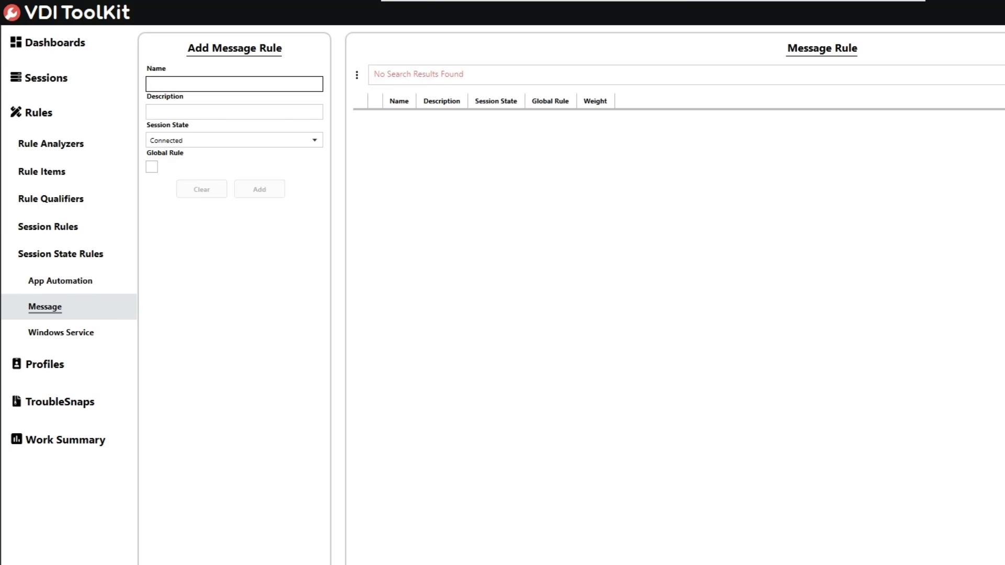
pyautogui.write('Downtime Message')
pyautogui.press('Tab')
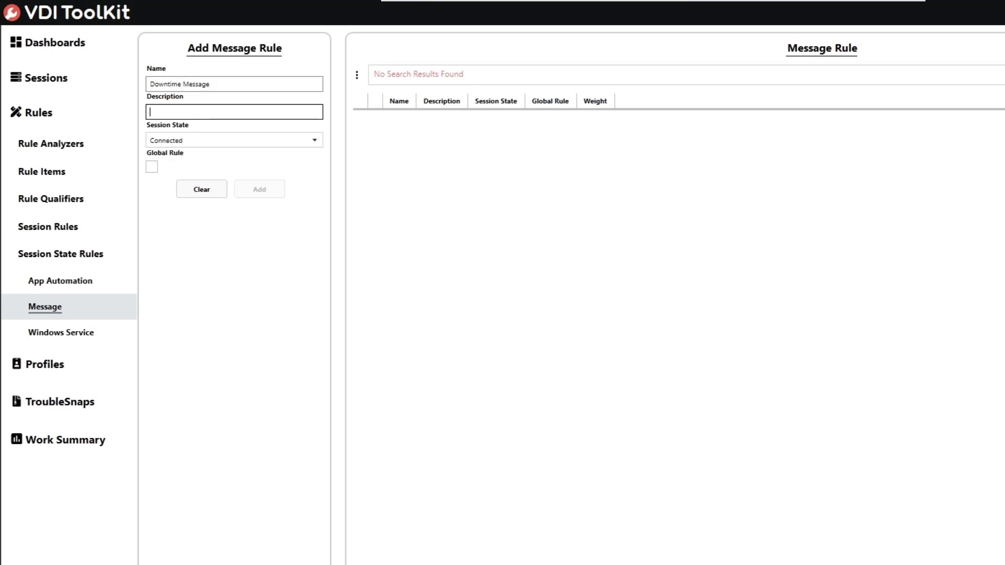
pyautogui.write('Downtime Message')
pyautogui.click(313, 140)
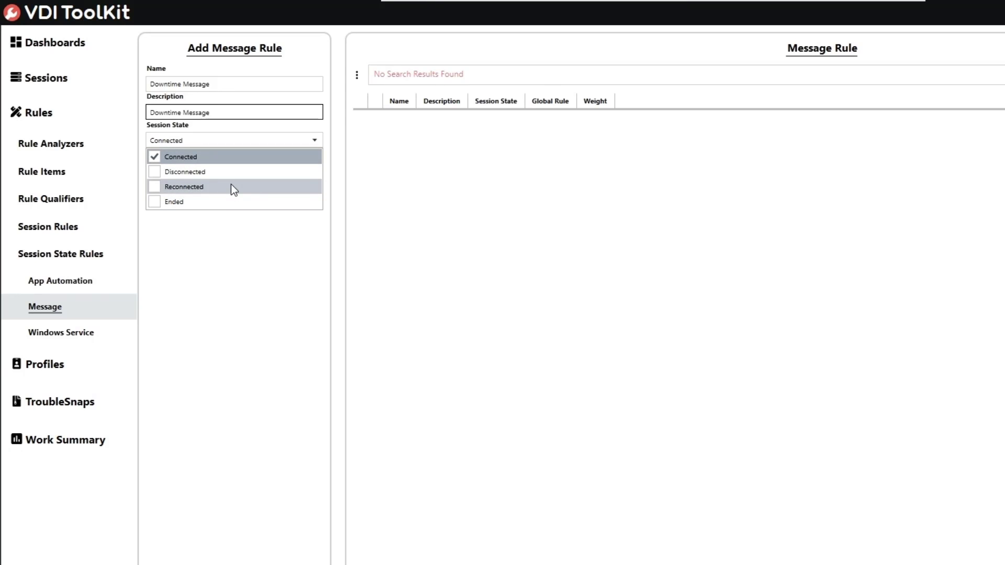
pyautogui.click(234, 294)
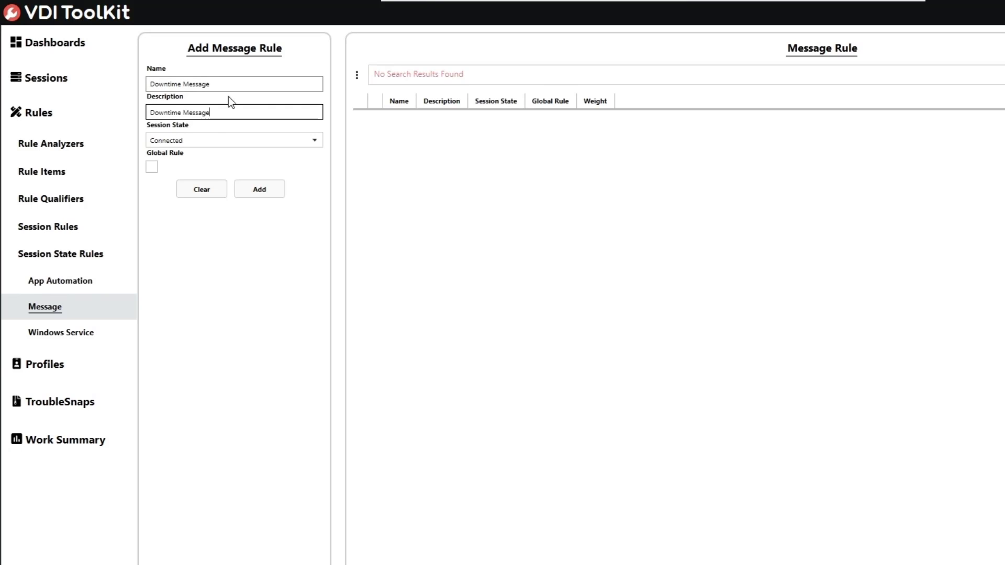
pyautogui.click(150, 167)
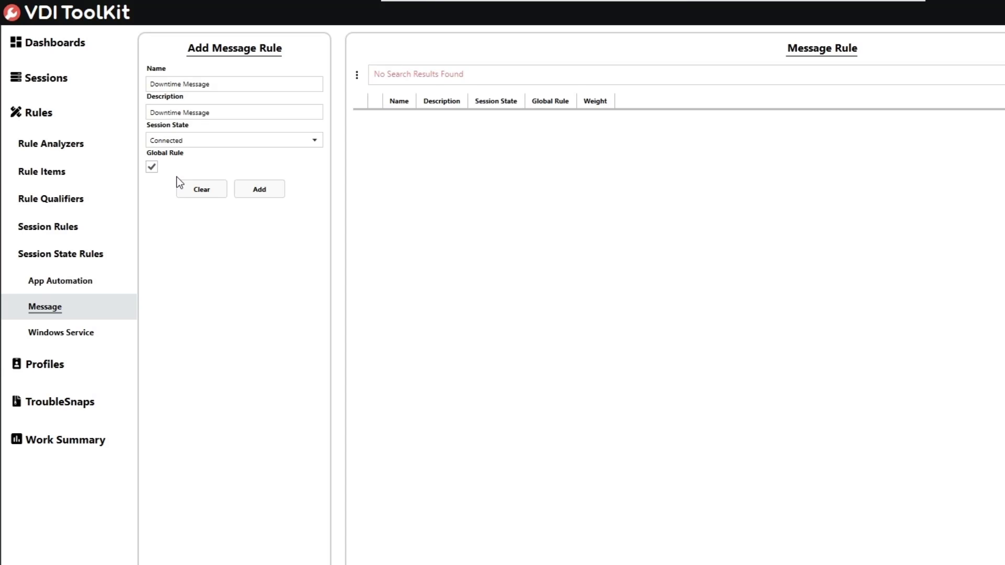
pyautogui.click(267, 190)
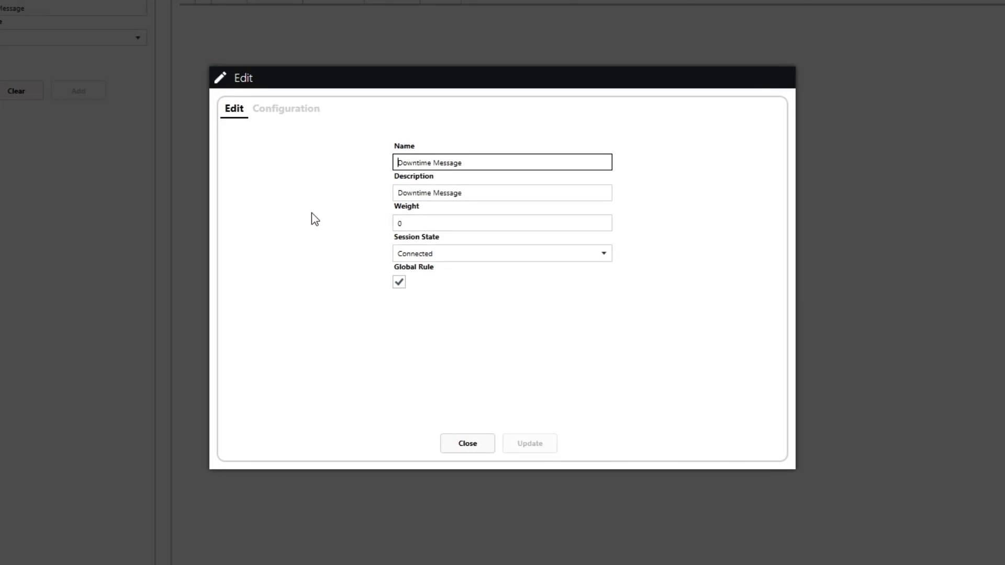
# - Begin the rule's configured message with "IT Department: There will be a downtime tonight between 10pm - 11pm."
pyautogui.click(307, 113)
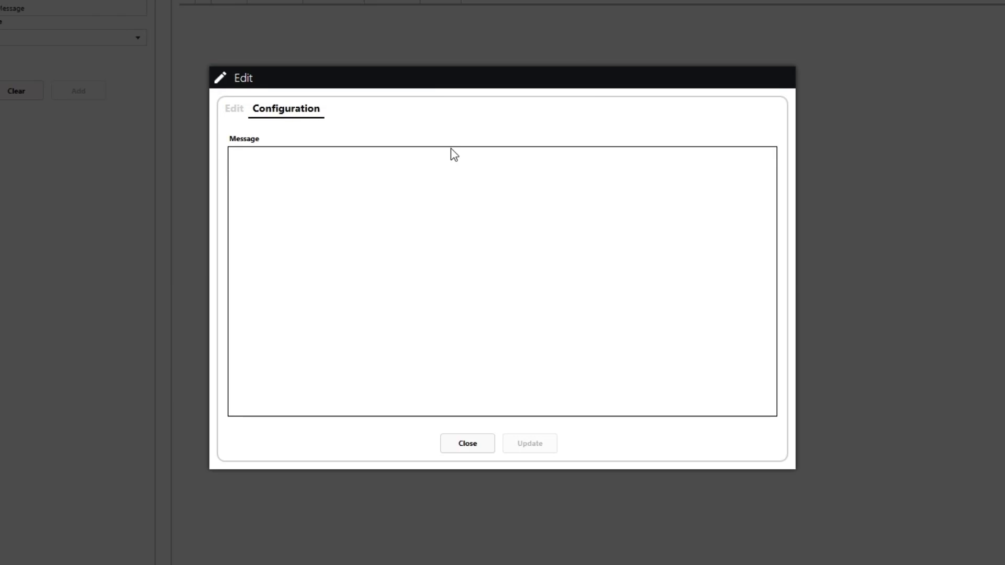
pyautogui.write('IT Depar')
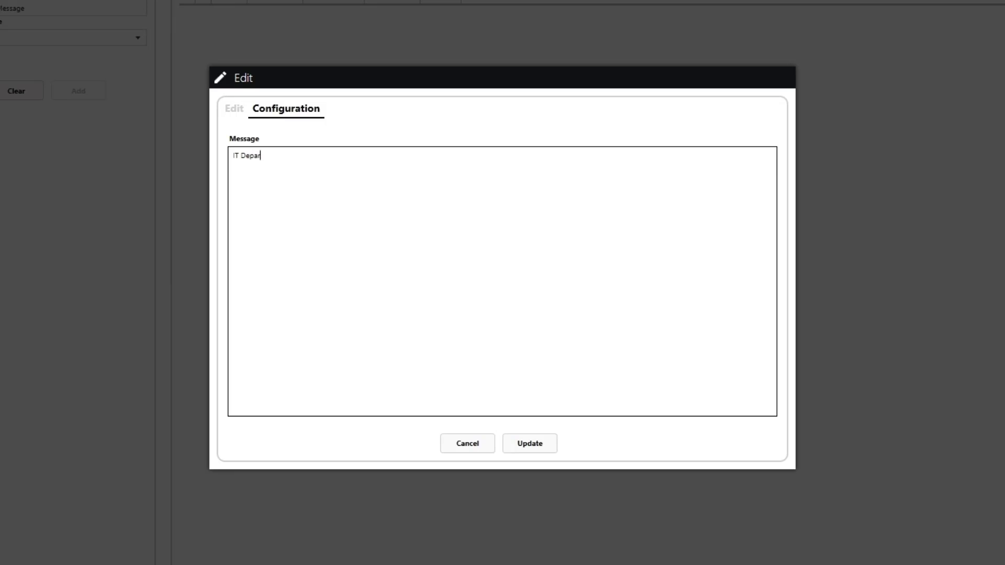
pyautogui.write('tment: There will be a downtime tong')
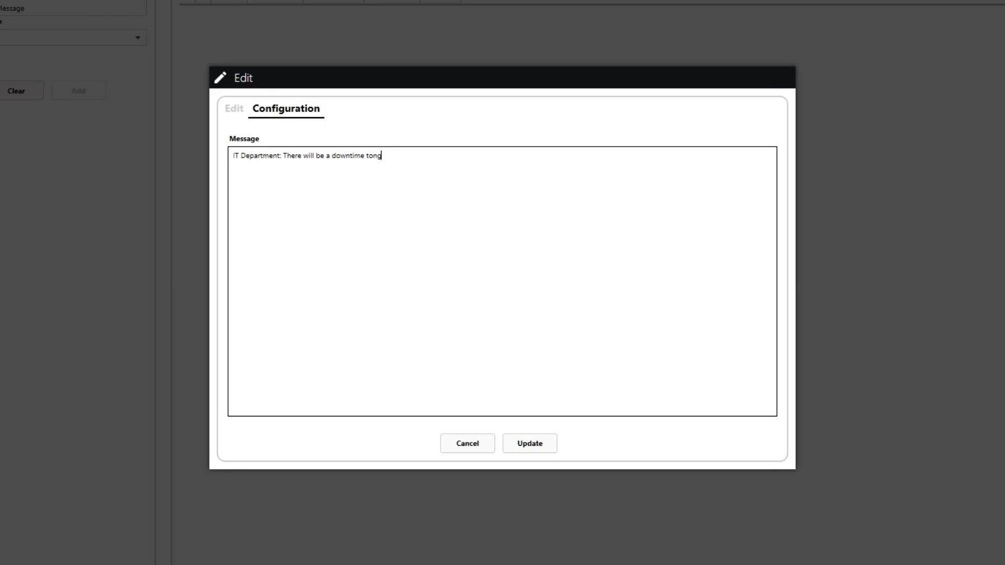
pyautogui.press('BackSpace')
pyautogui.press('BackSpace')
pyautogui.write('night between 10pm - 11pm. During t')
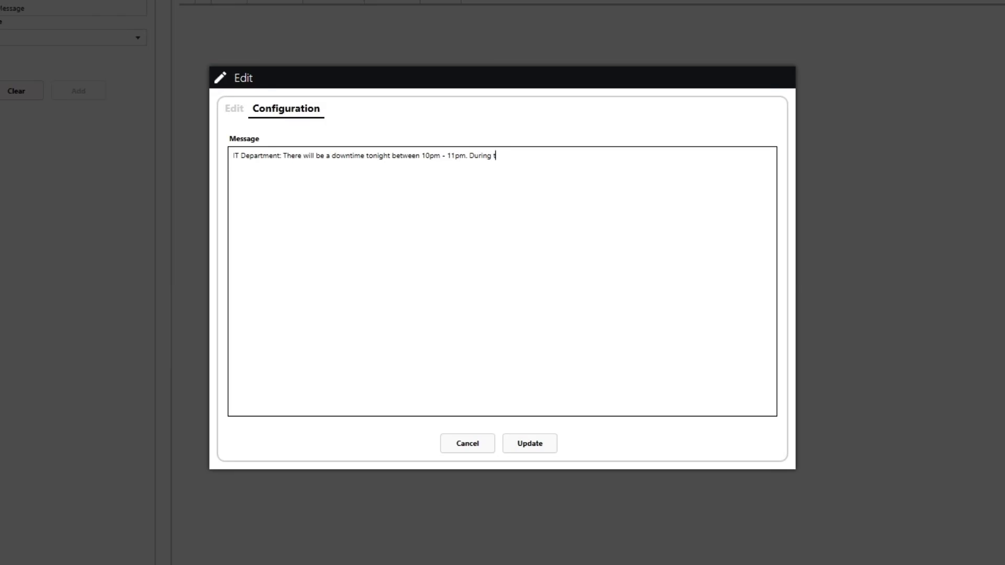
# - Complete the message with "During this time you will not be able to access your virtual desktop.", save the rule and refresh the list
pyautogui.write('his time you will not be able to acce')
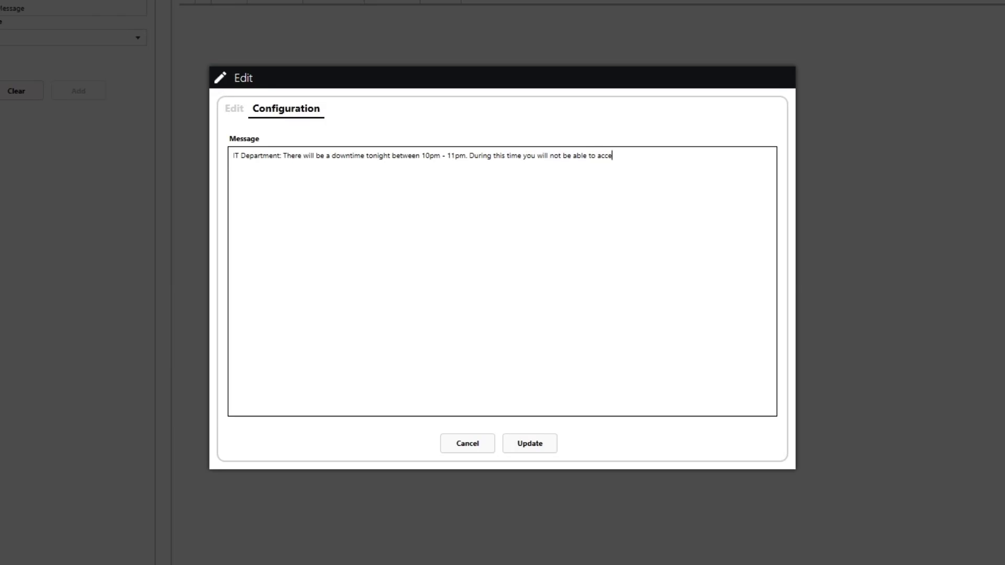
pyautogui.write('ss your virtual desktop.')
pyautogui.click(530, 443)
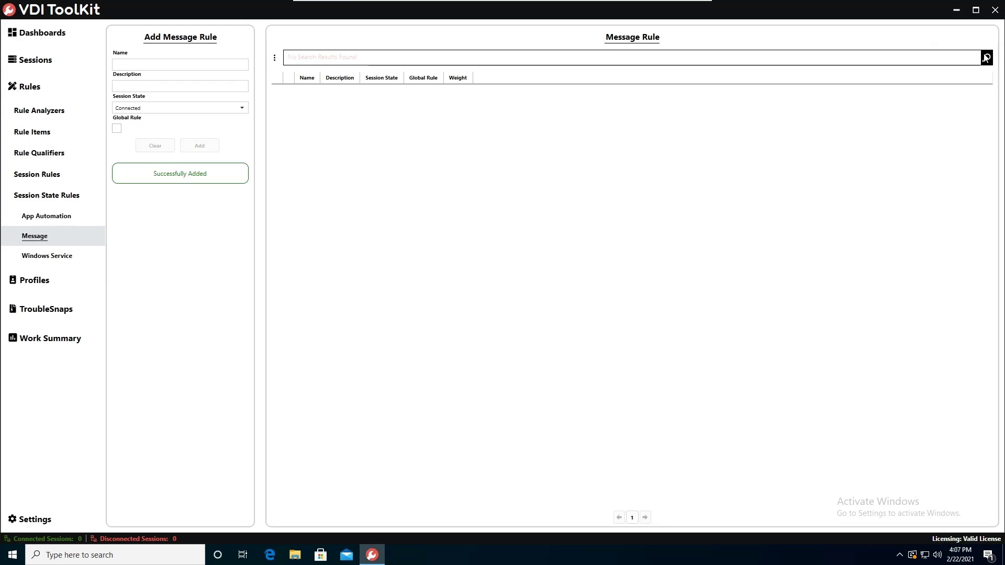
pyautogui.click(986, 57)
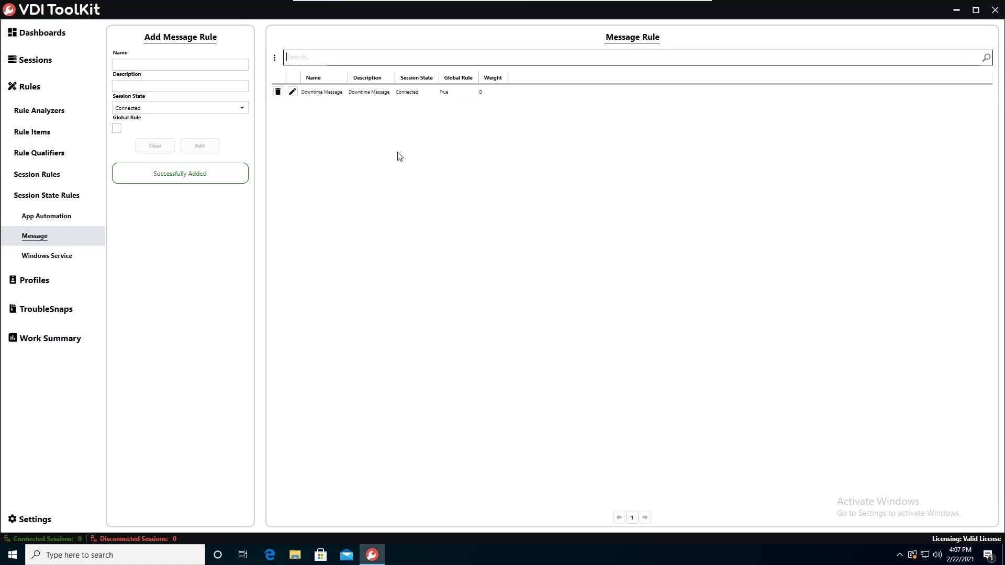
# - Add a non-global message rule named and described "External USB Disabled" for the session states Connected and Reconnected
pyautogui.click(131, 86)
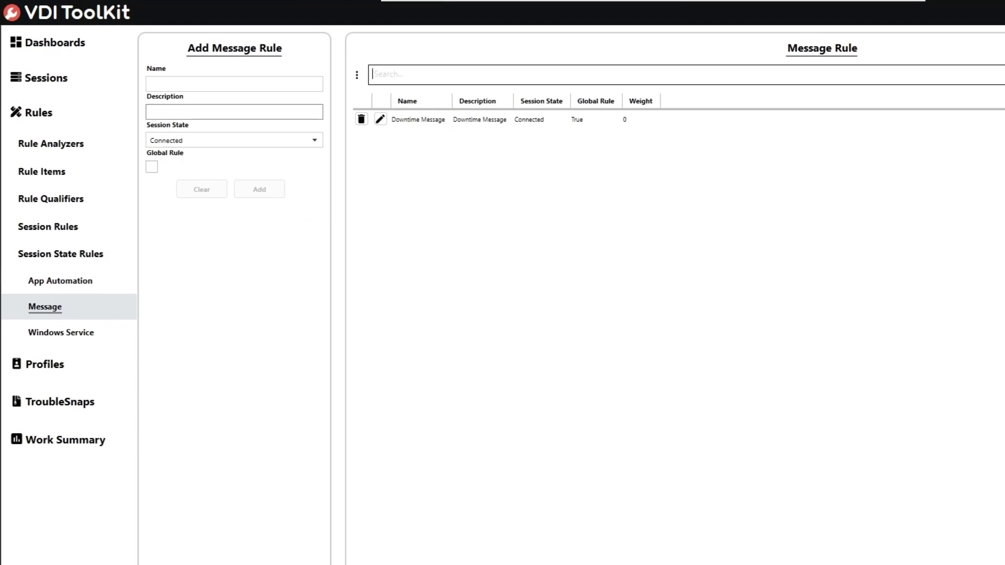
pyautogui.click(264, 88)
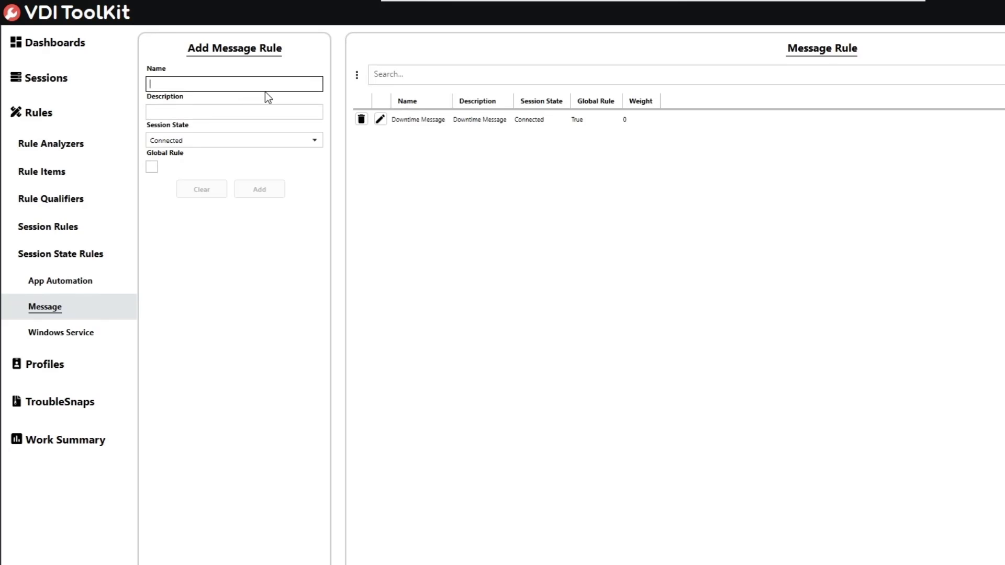
pyautogui.write('External USB Disabled')
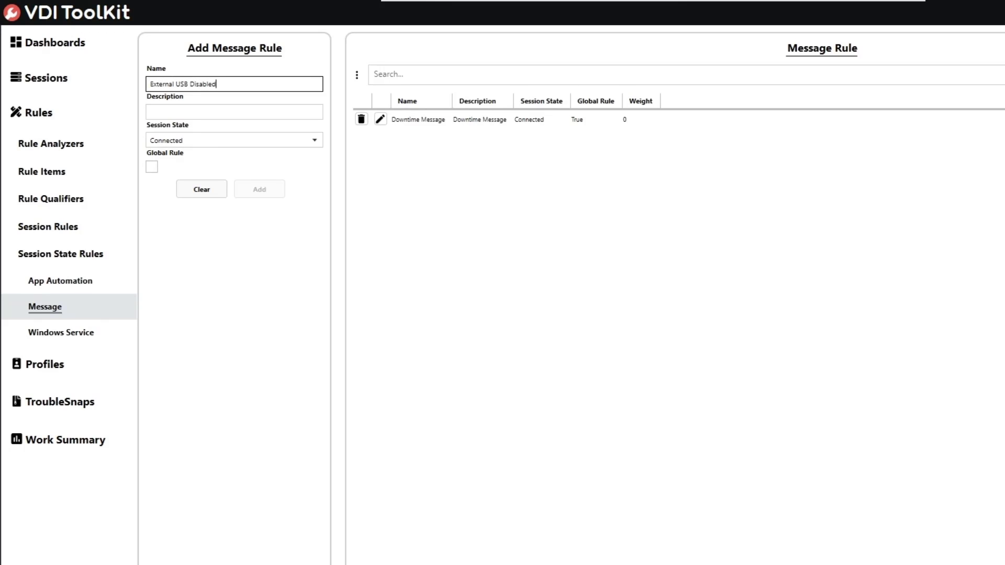
pyautogui.press('Tab')
pyautogui.write('Ext')
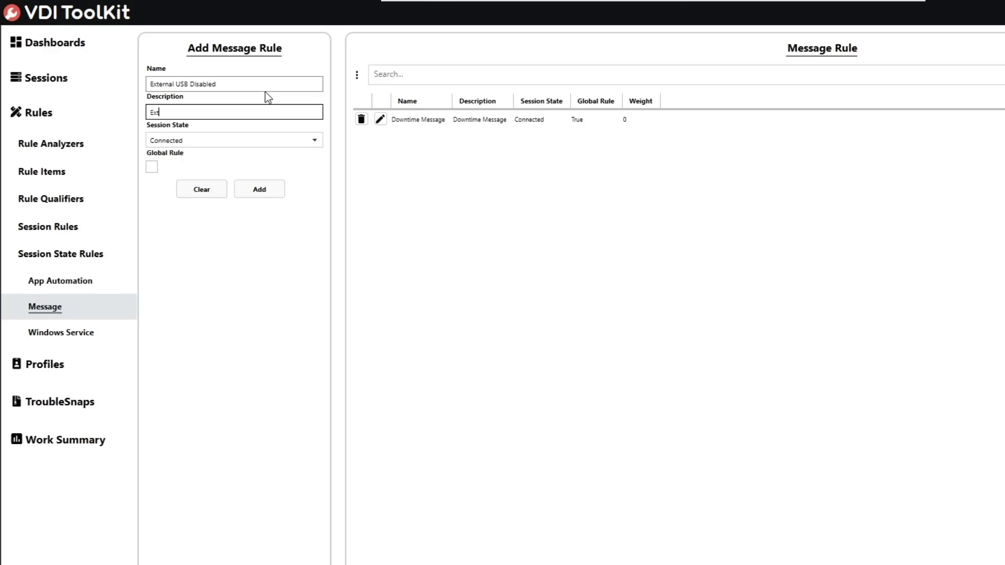
pyautogui.write('ernal USB Disabled')
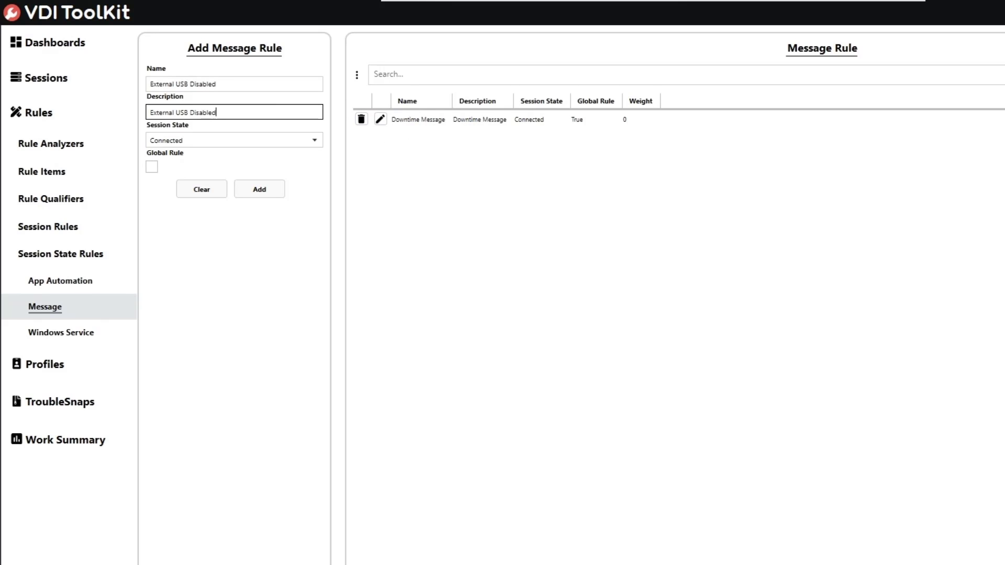
pyautogui.click(315, 146)
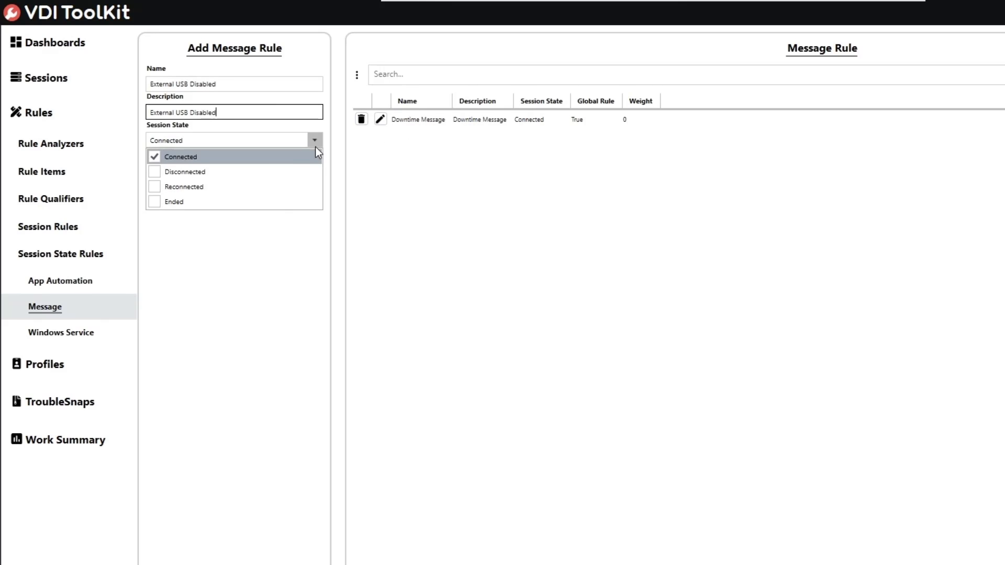
pyautogui.click(155, 188)
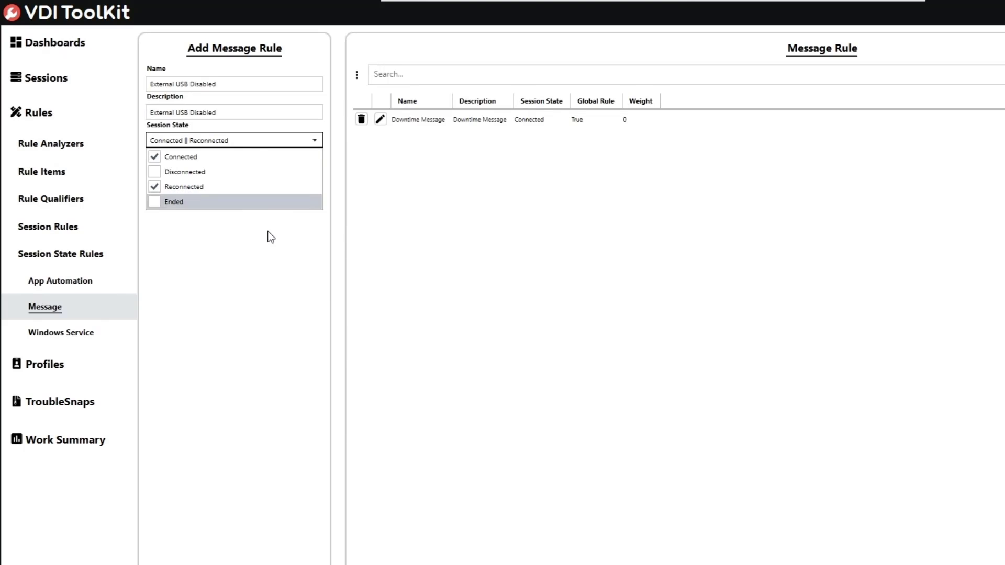
pyautogui.click(259, 266)
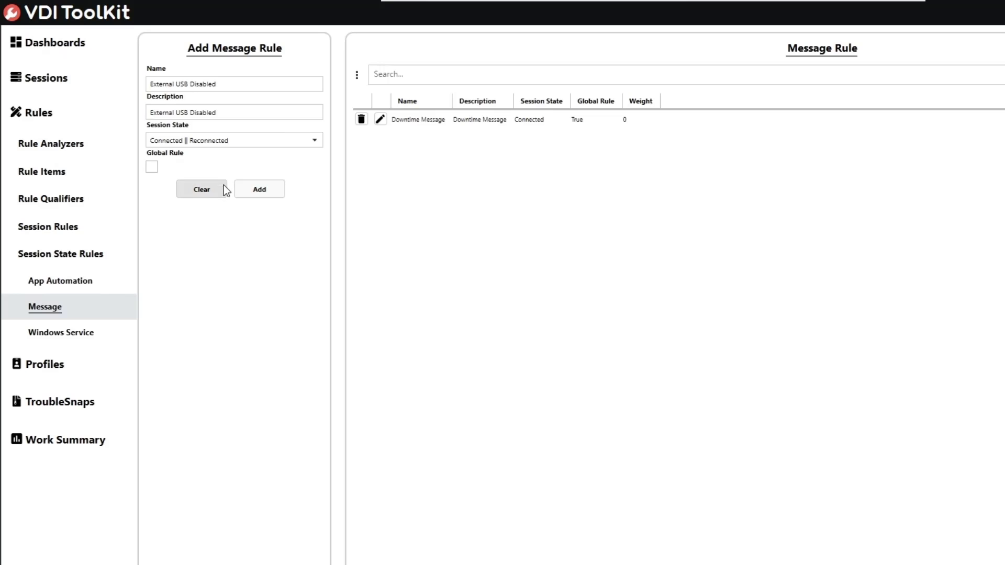
pyautogui.click(259, 188)
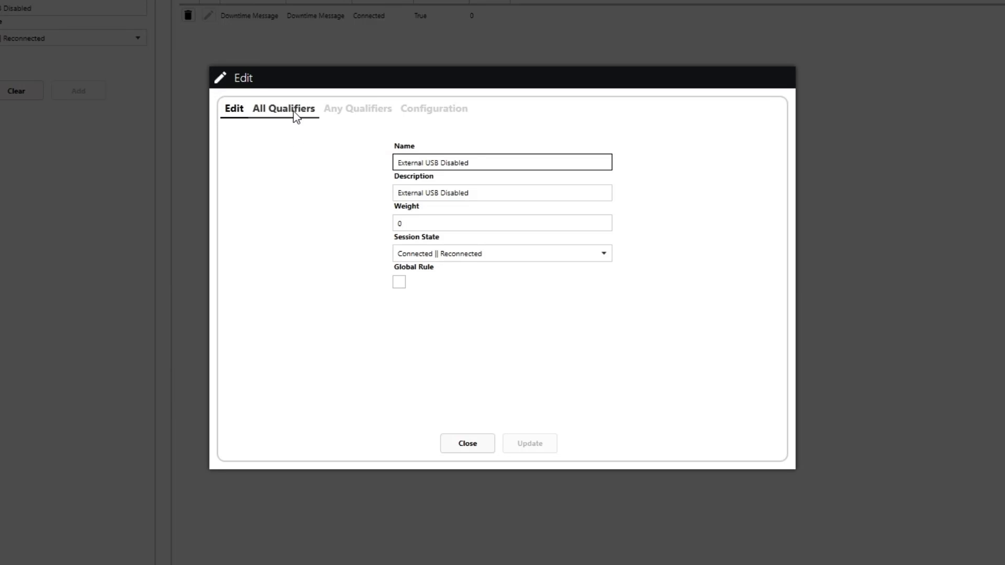
# - Add the External Session qualifier from VDI Session Information to the rule's All Qualifiers
pyautogui.click(296, 117)
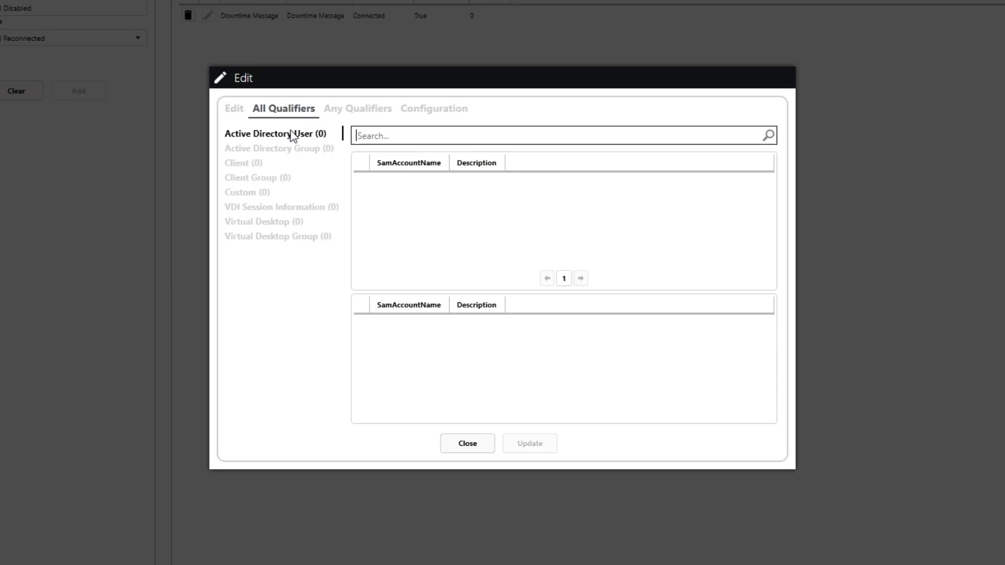
pyautogui.click(319, 209)
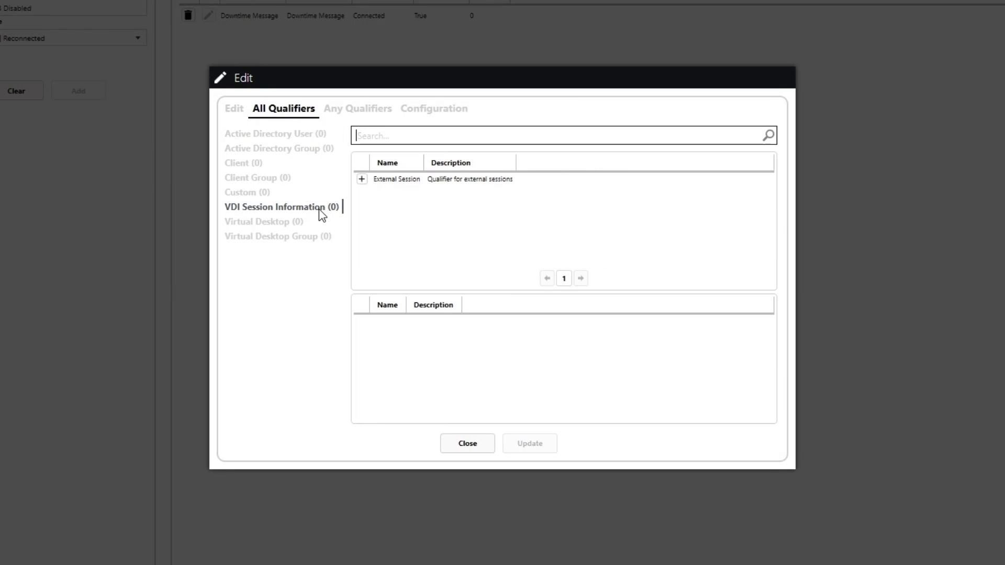
pyautogui.click(361, 179)
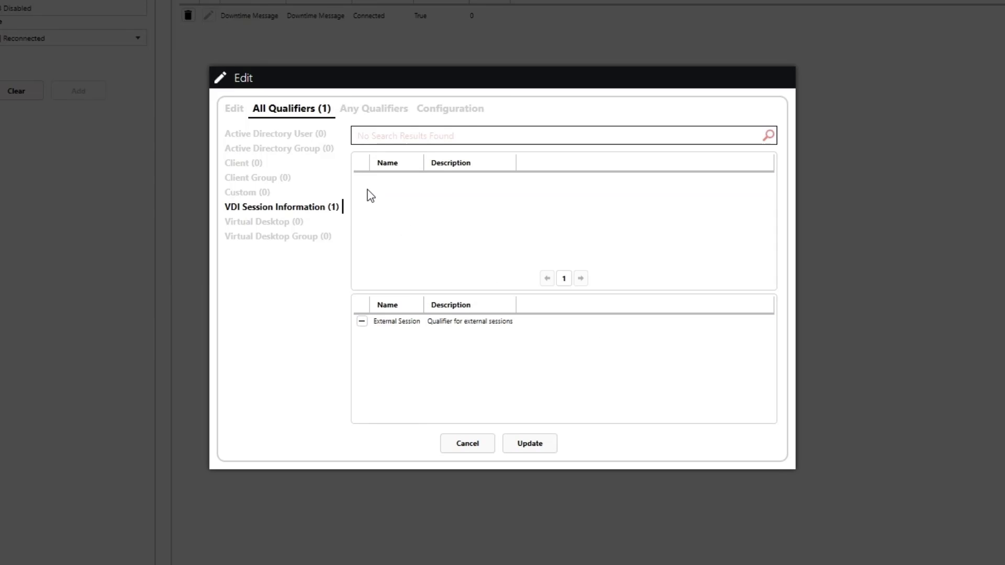
# - Save the rule's message as "You are connected exterenally. USB redirection will be disabled and you will not be able to use USB removable storage devices."
pyautogui.click(465, 120)
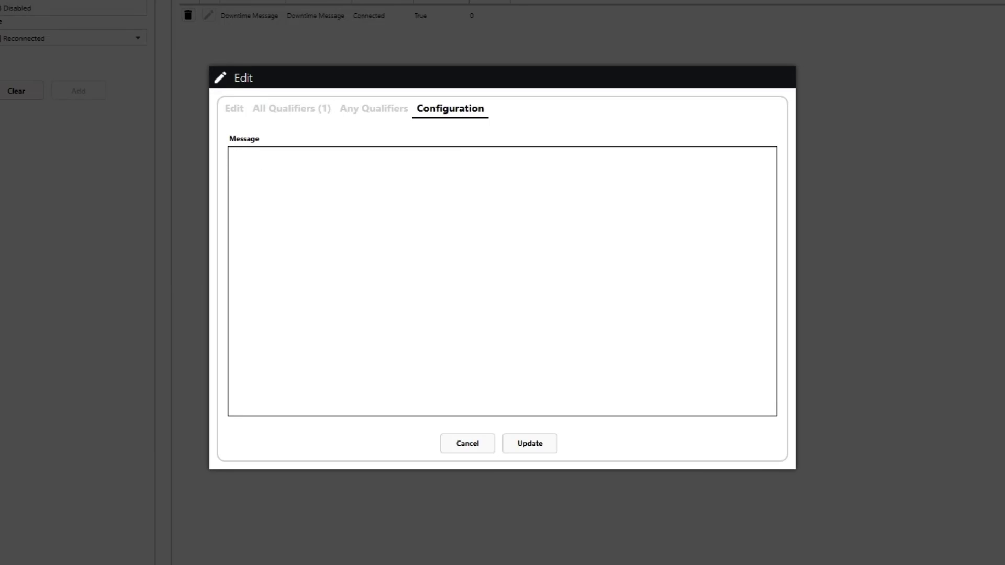
pyautogui.write('You are connected exterenally. USB redic')
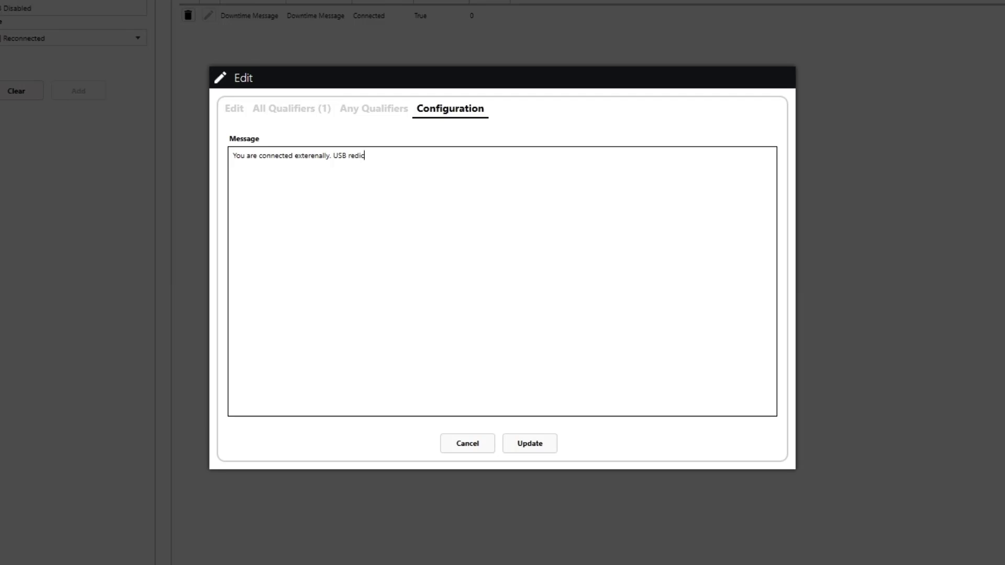
pyautogui.write('ection wi')
pyautogui.press('BackSpace')
pyautogui.press('BackSpace')
pyautogui.press('BackSpace')
pyautogui.press('BackSpace')
pyautogui.press('BackSpace')
pyautogui.press('BackSpace')
pyautogui.press('BackSpace')
pyautogui.press('BackSpace')
pyautogui.write('rection will be disabled')
pyautogui.write('and you will ')
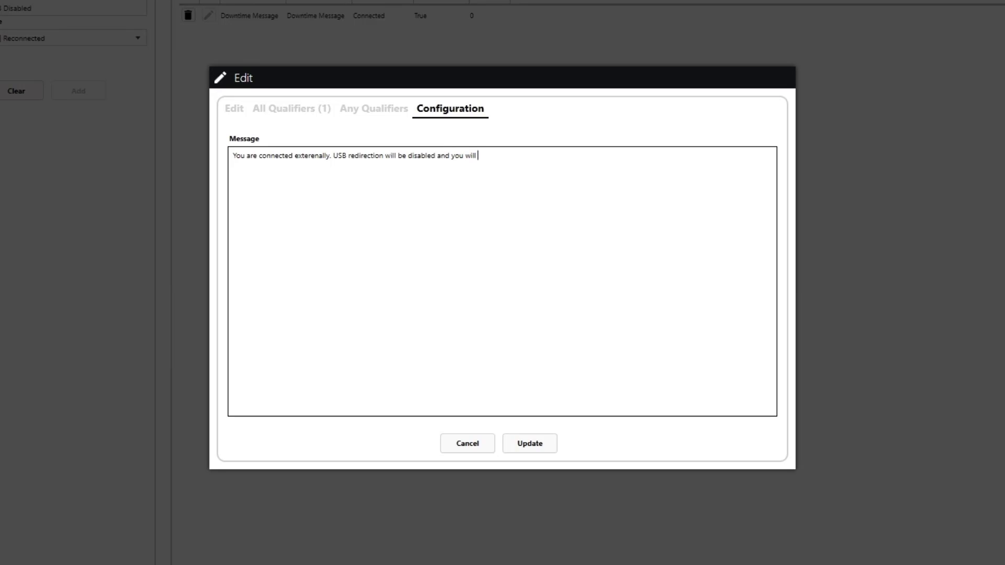
pyautogui.write('not be able to use USB removable storage ')
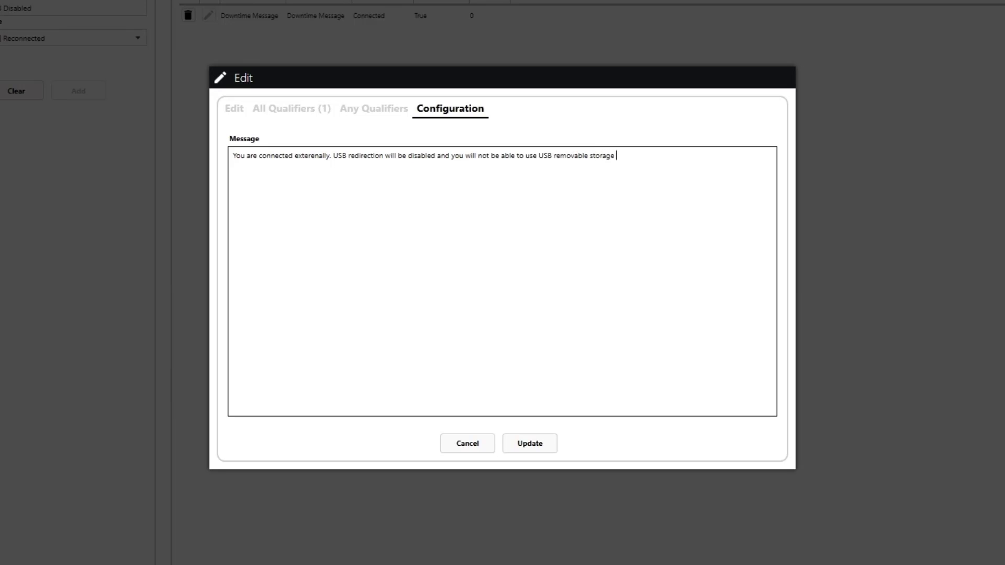
pyautogui.write('devices.')
pyautogui.click(528, 443)
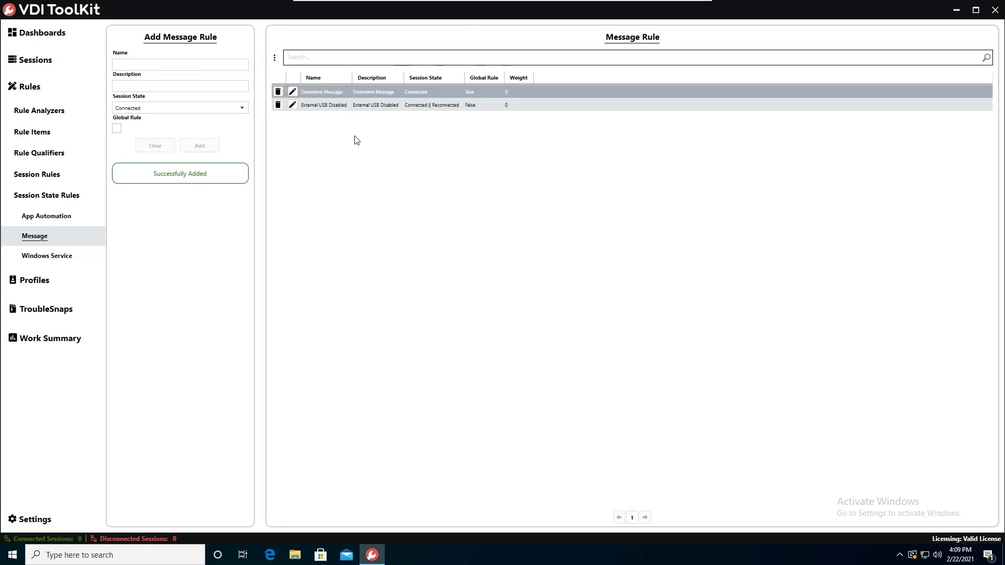
# - Set the weight of the Downtime Message rule to 1 and save the update
pyautogui.click(293, 105)
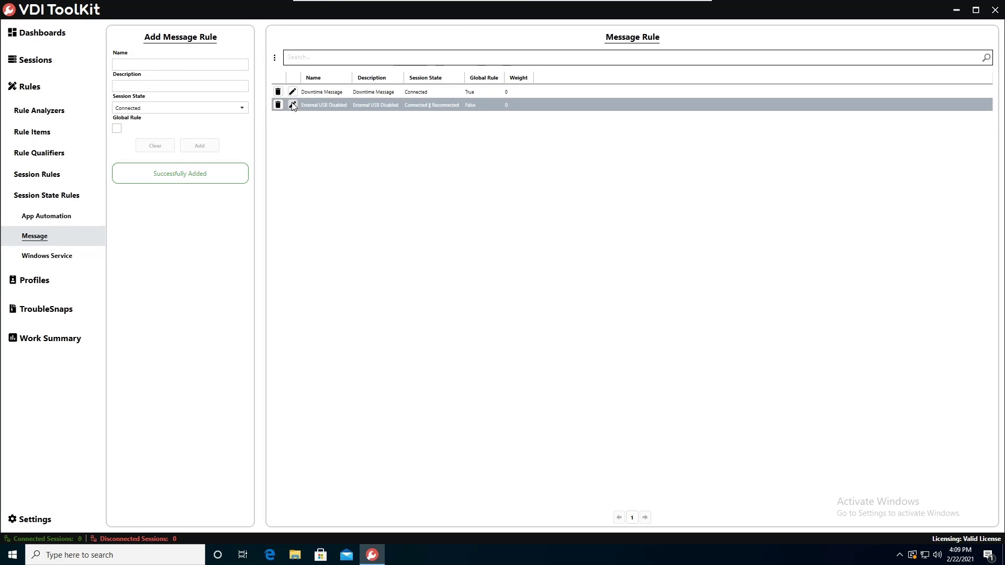
pyautogui.click(293, 93)
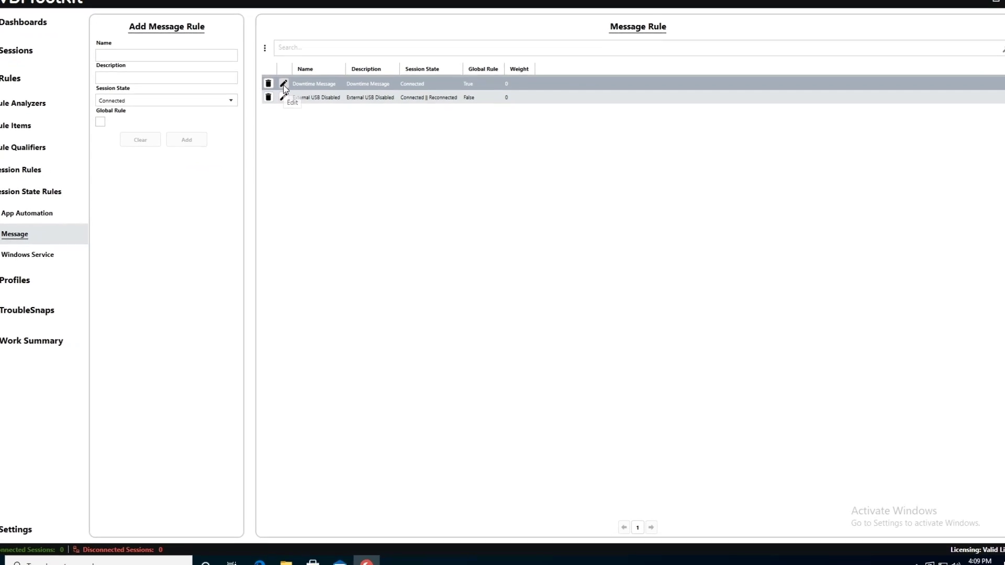
pyautogui.click(283, 85)
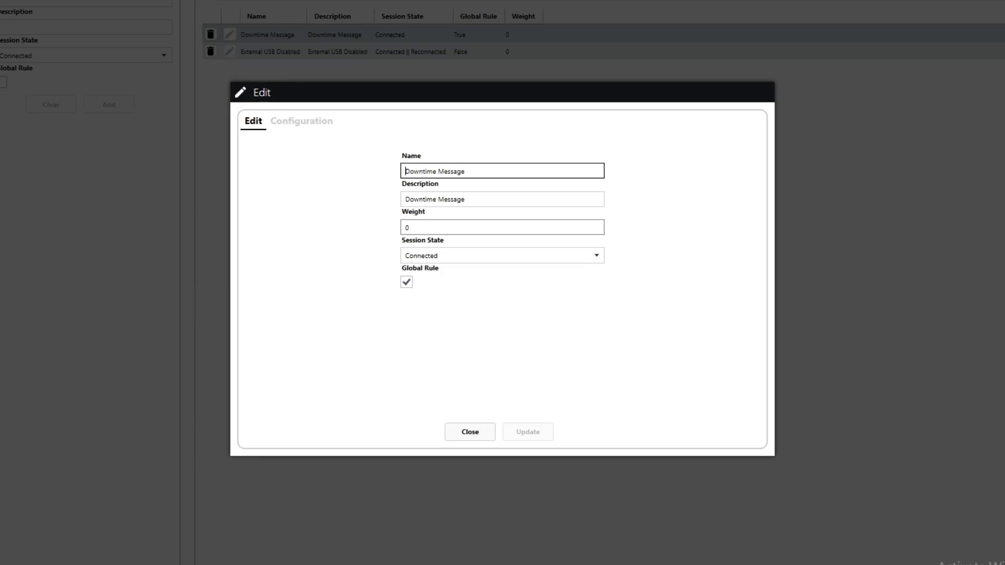
pyautogui.press('Tab')
pyautogui.press('Tab')
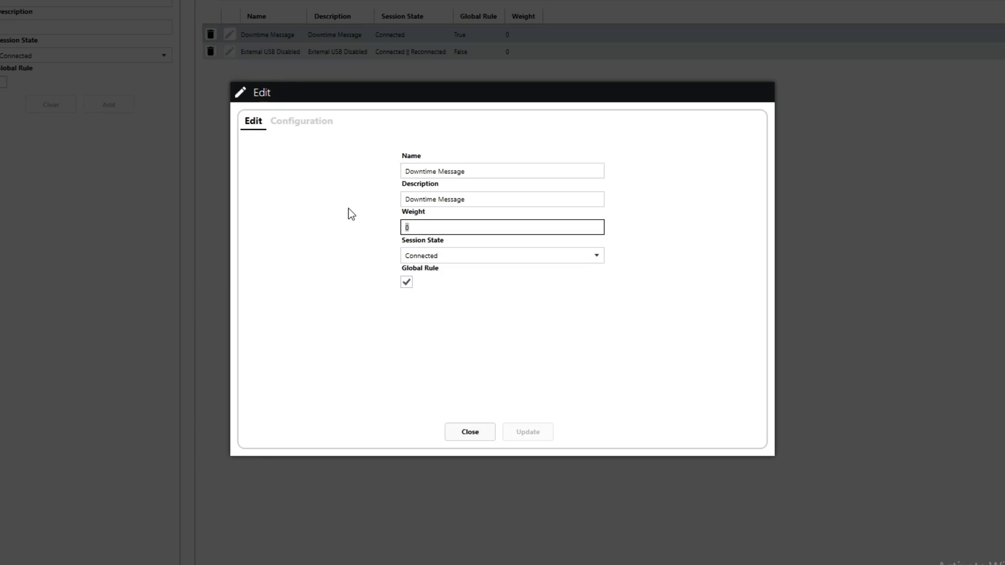
pyautogui.write('1')
pyautogui.click(543, 432)
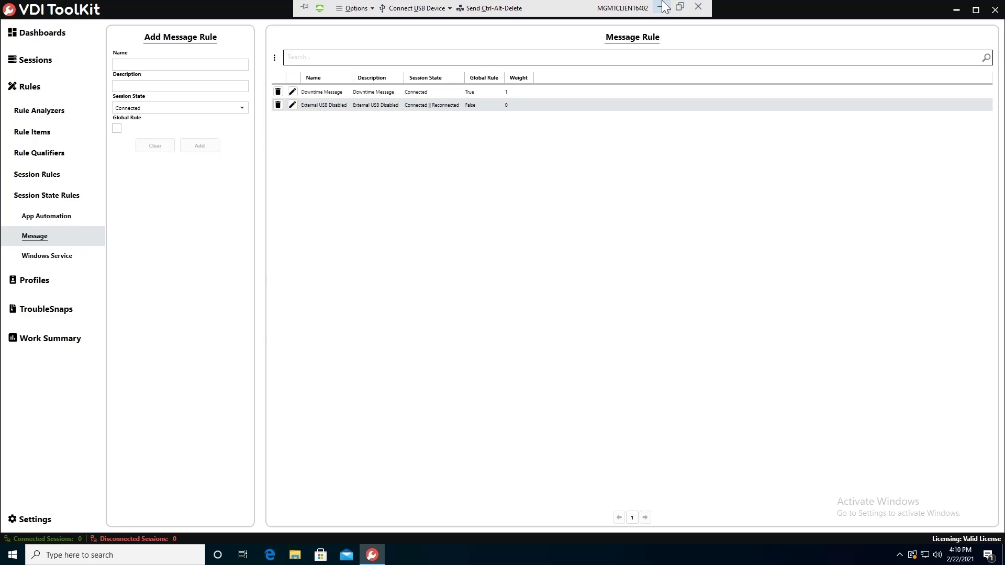
# - Minimize the management desktop, switch to VMware Horizon Client and log in to the view.availos.local server with the account password
pyautogui.click(666, 6)
pyautogui.moveTo(115, 554)
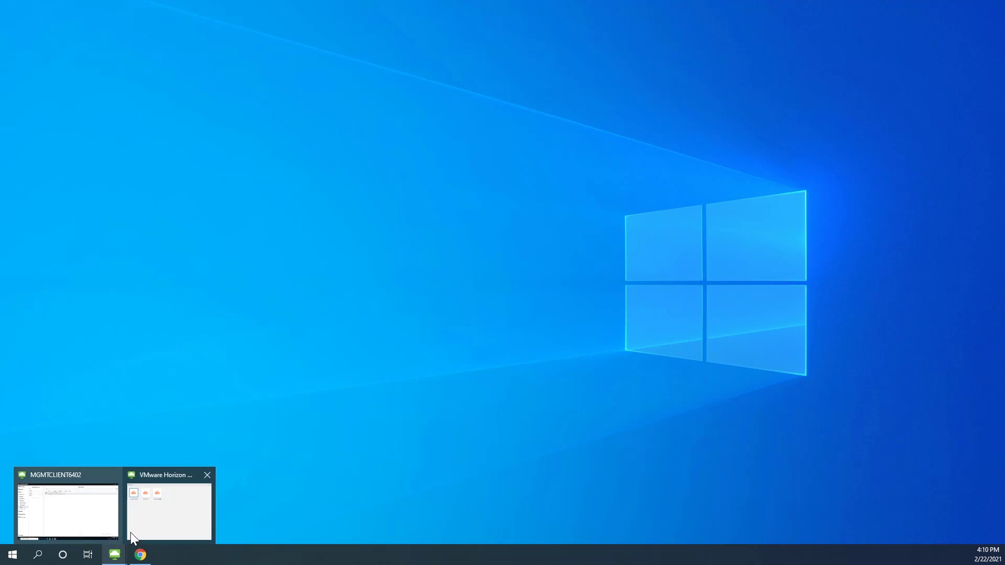
pyautogui.click(175, 495)
pyautogui.doubleClick(341, 142)
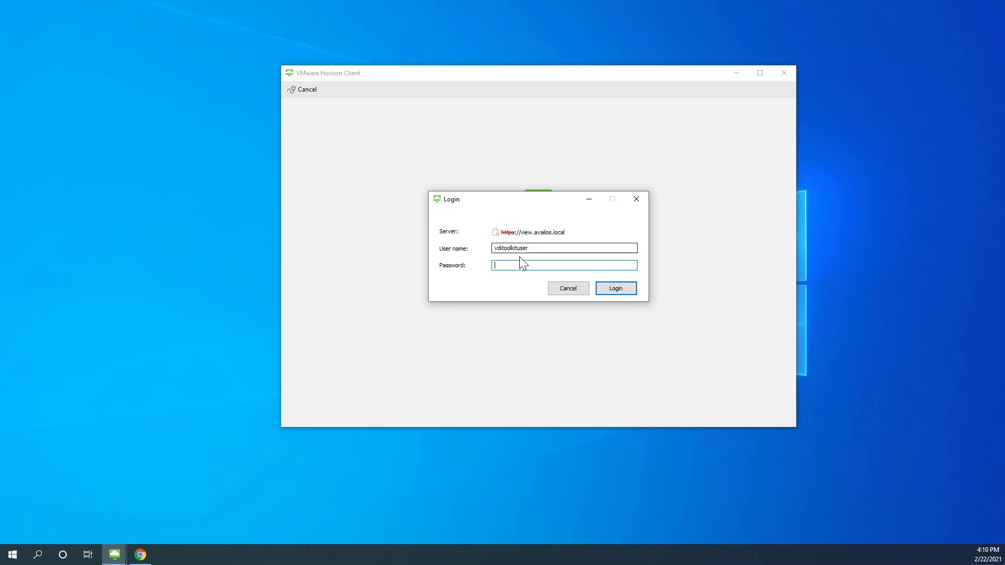
pyautogui.write('••••••••••')
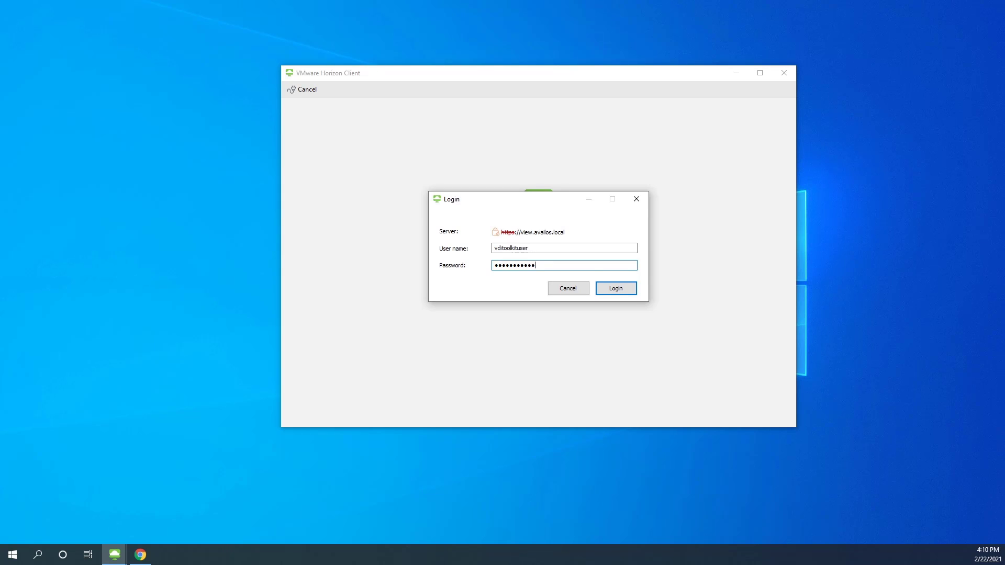
pyautogui.press('Return')
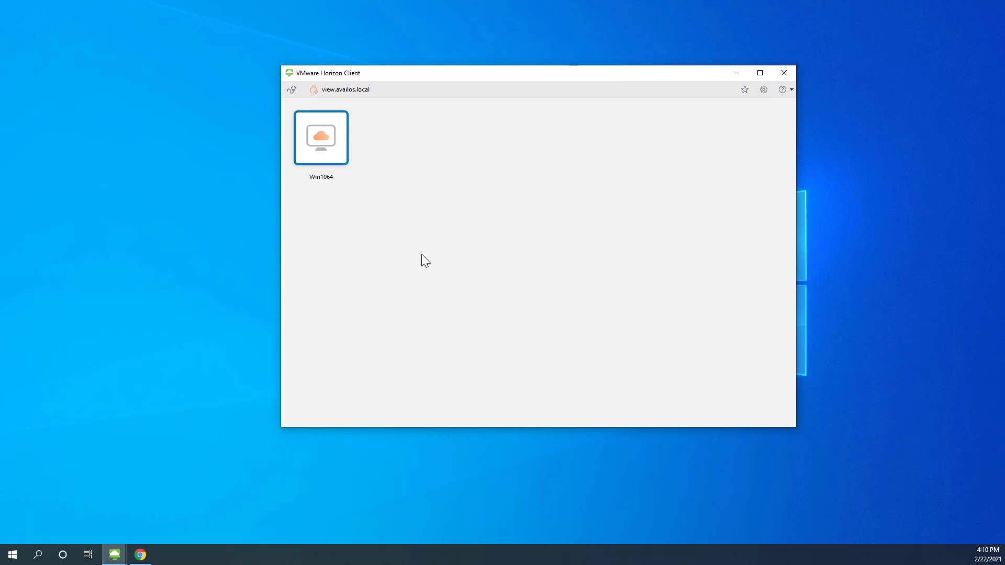
# - Launch the Win1064 virtual desktop and acknowledge the downtime and USB redirection messages
pyautogui.doubleClick(321, 135)
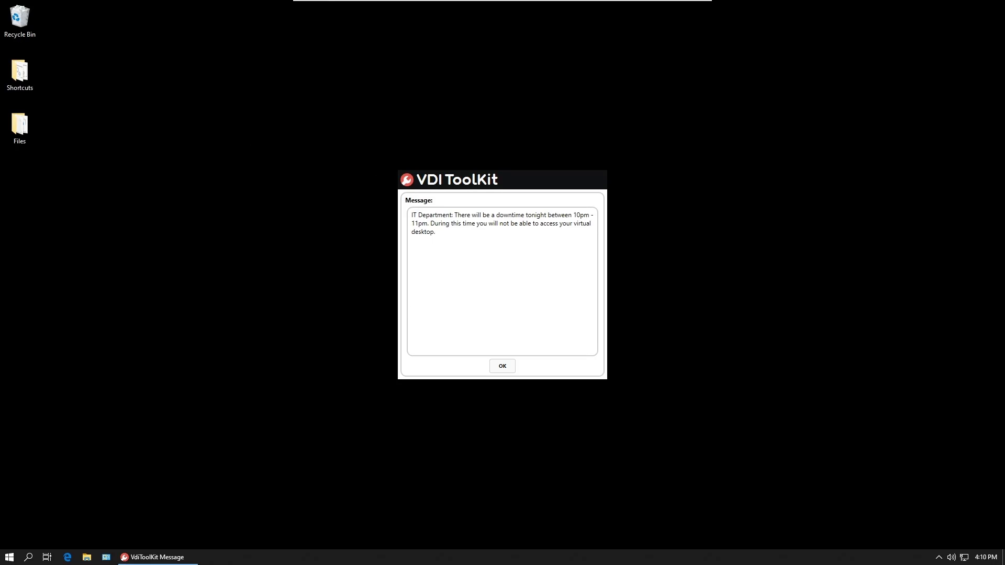
pyautogui.click(496, 365)
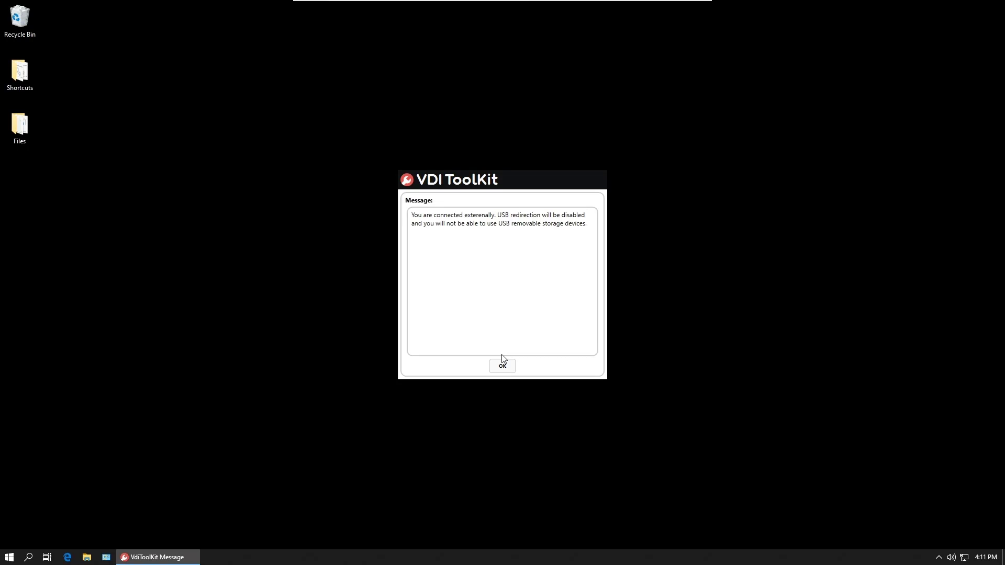
pyautogui.click(503, 367)
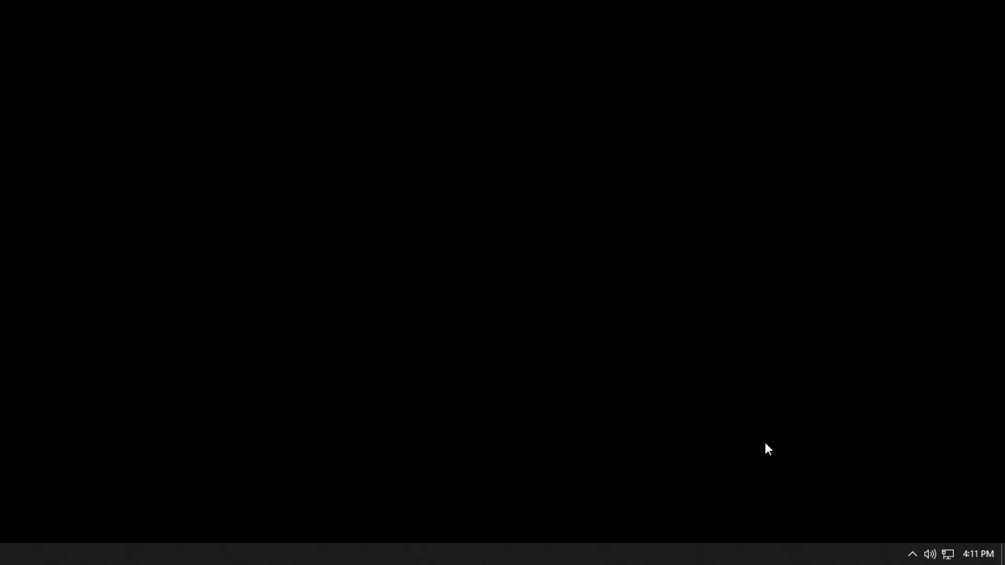
# - Open the VDI ToolKit agent in the virtual desktop and examine the message rules under Session State Change Rules
pyautogui.click(912, 553)
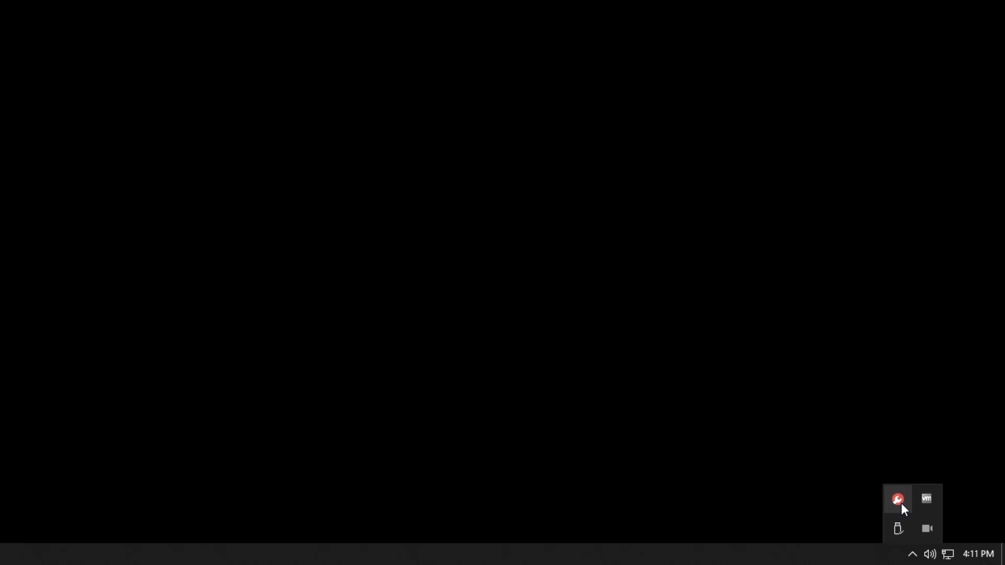
pyautogui.click(901, 504)
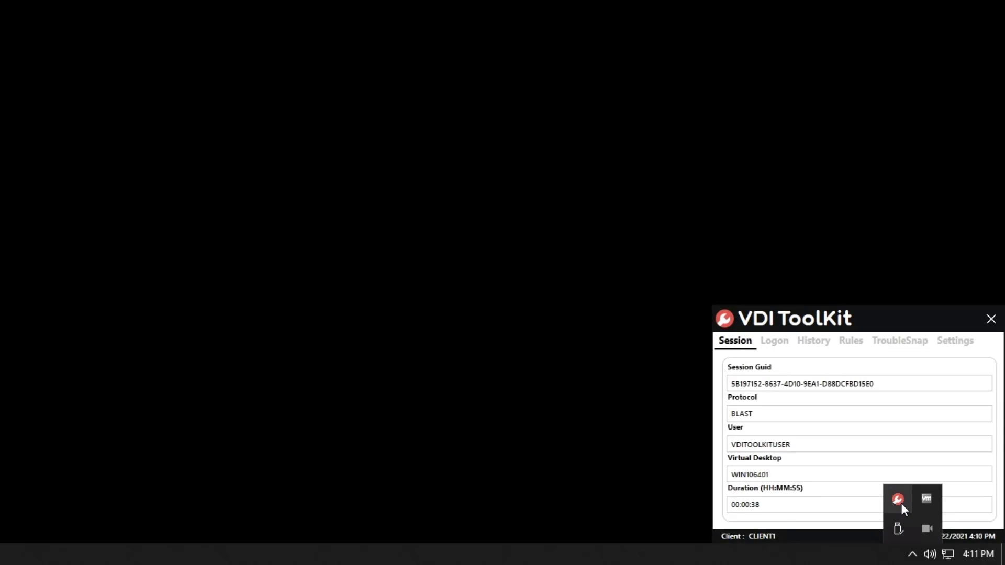
pyautogui.click(852, 342)
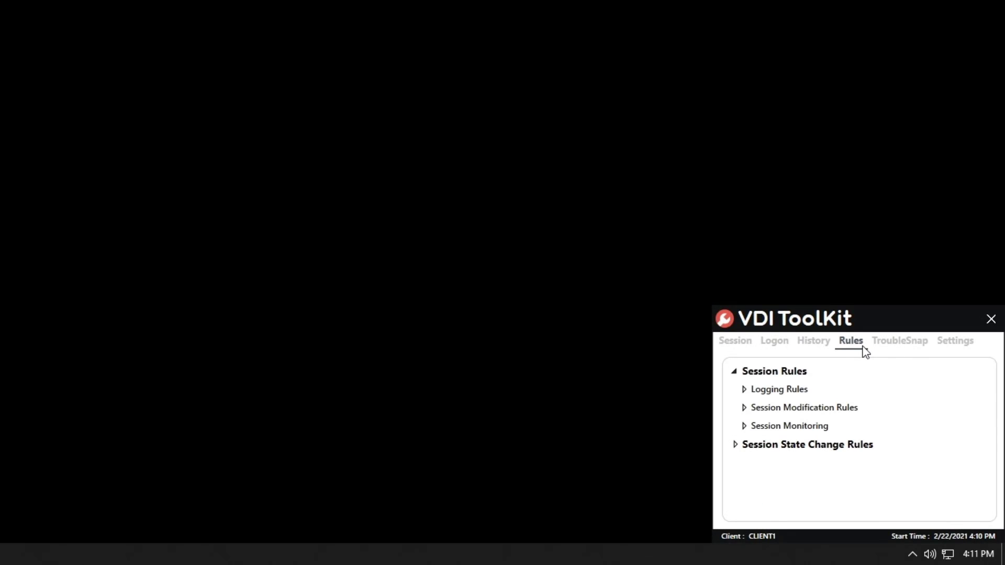
pyautogui.click(735, 445)
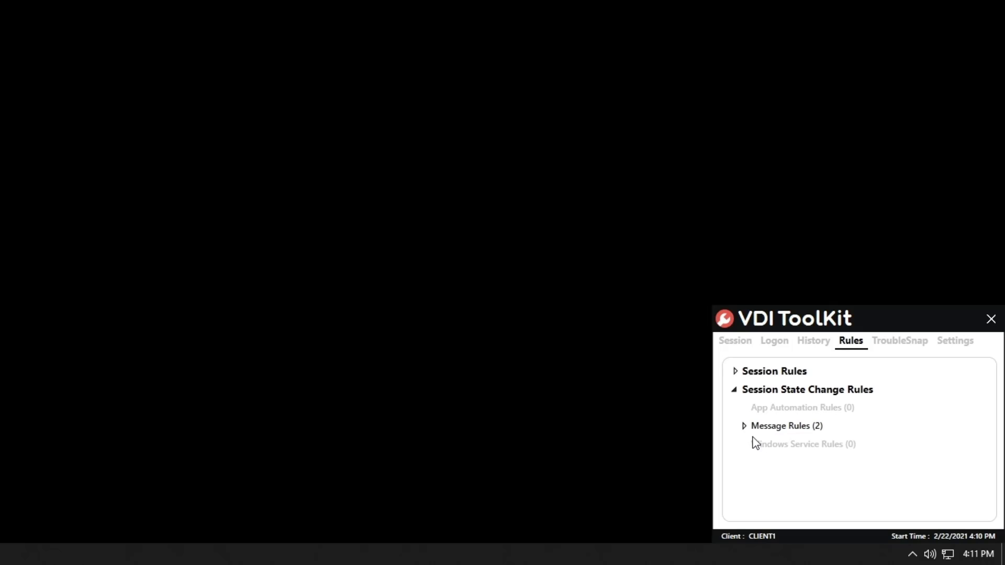
pyautogui.click(744, 427)
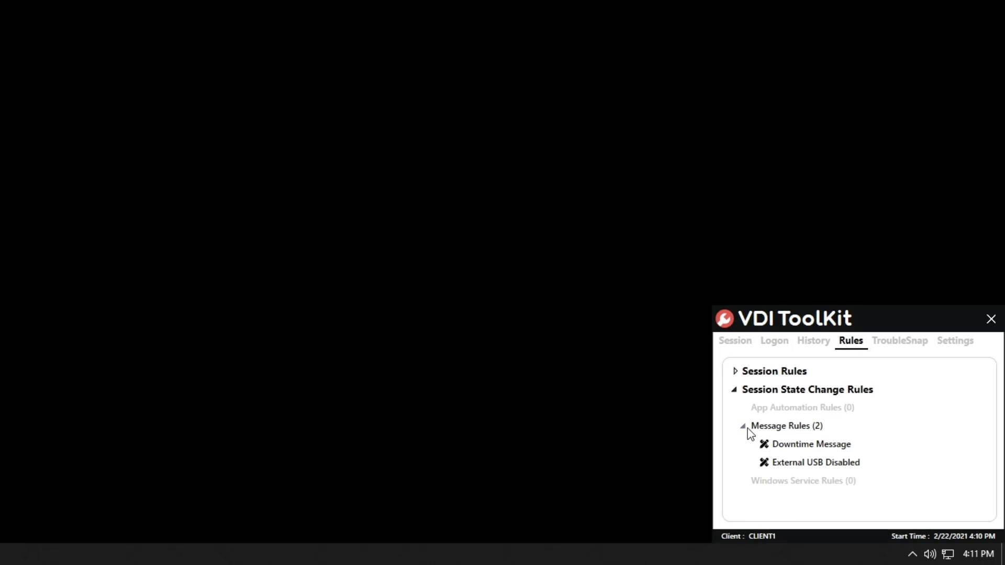